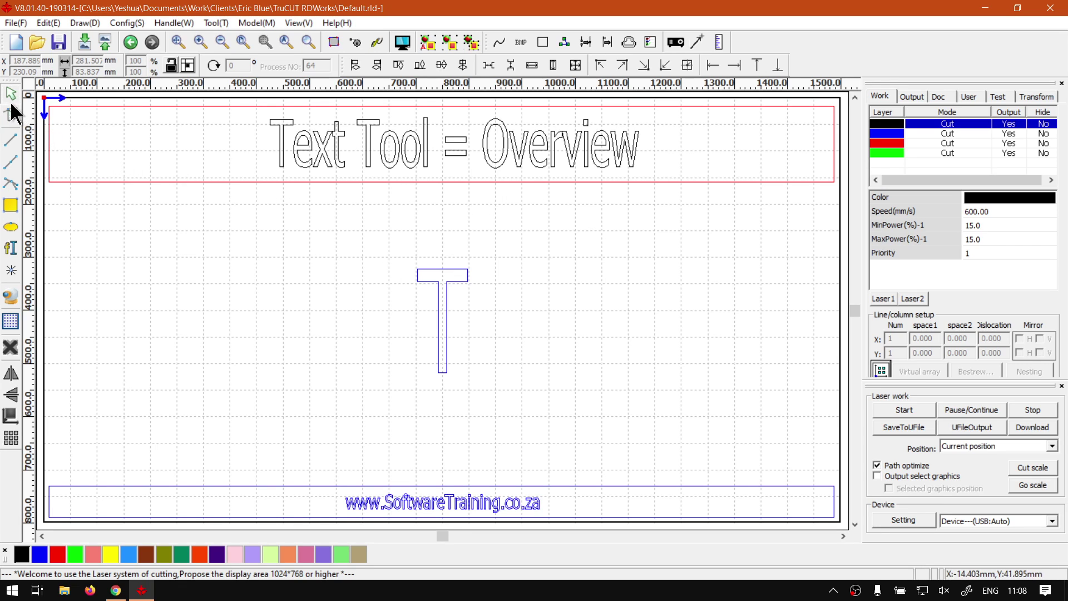
- Add a text object and replace its wording with 'Test Text' in Tahoma, 8 mm height
click(10, 248)
click(77, 248)
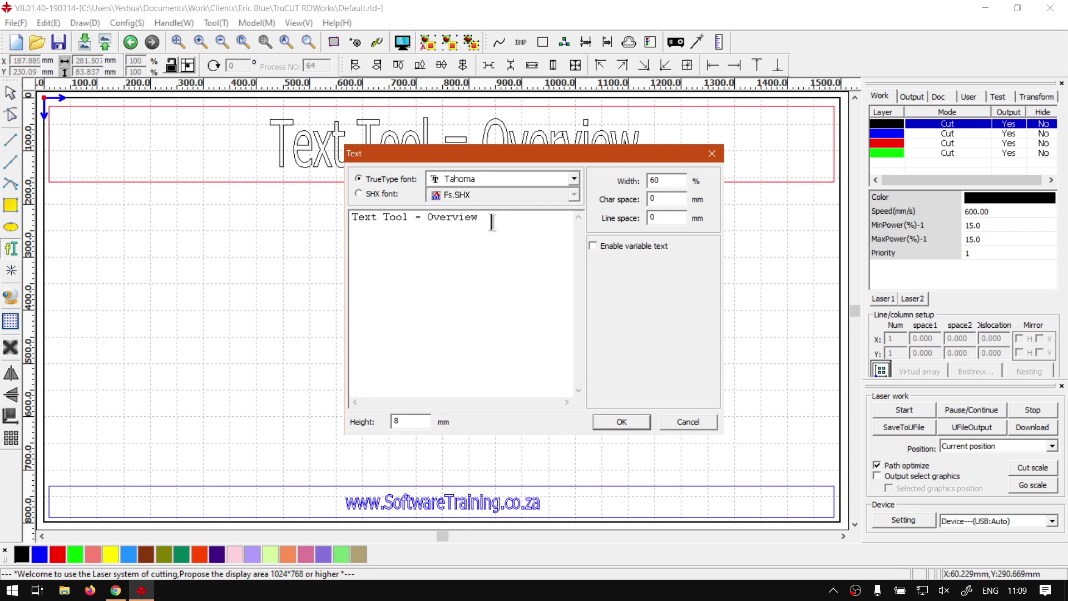
drag(476, 217, 319, 217)
text(Test TExt)
drag(410, 217, 390, 218)
text(ext)
drag(478, 152, 406, 172)
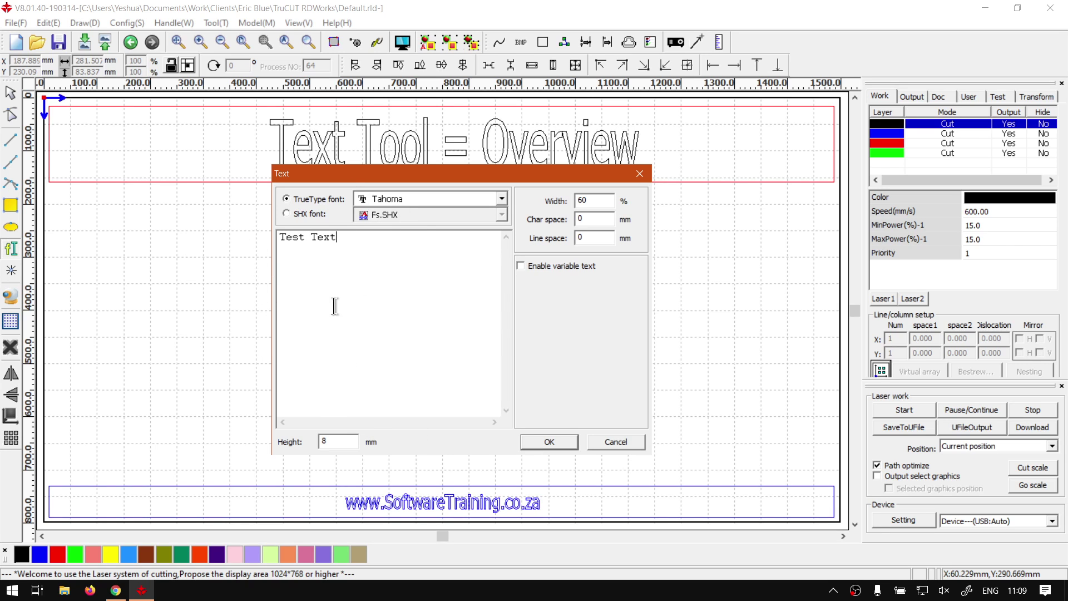
- Confirm the Test Text object and move it higher, nudging it up 10 mm
click(549, 441)
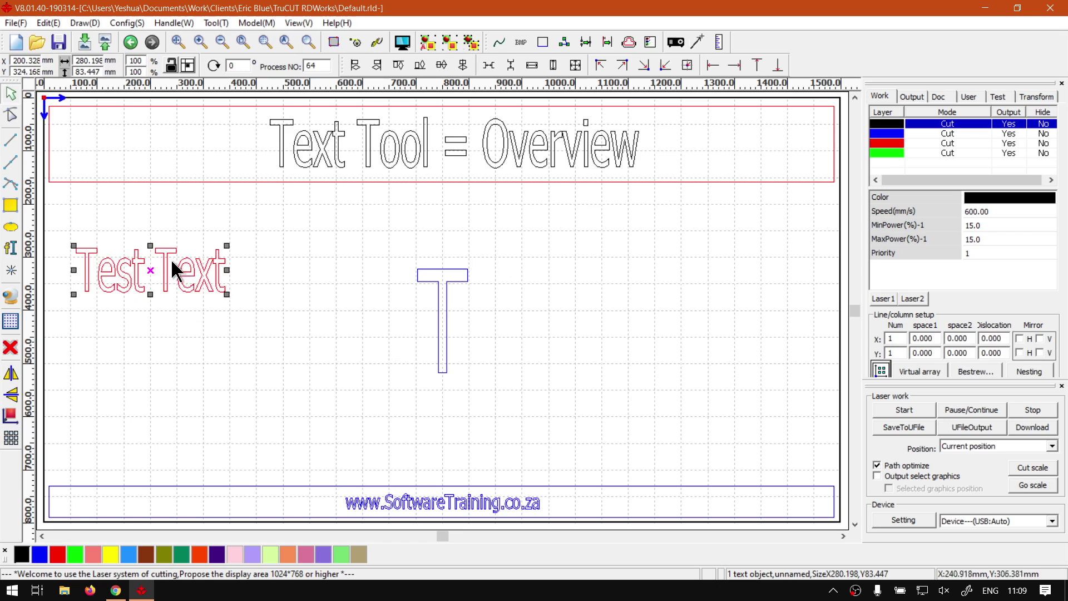
drag(172, 259, 169, 228)
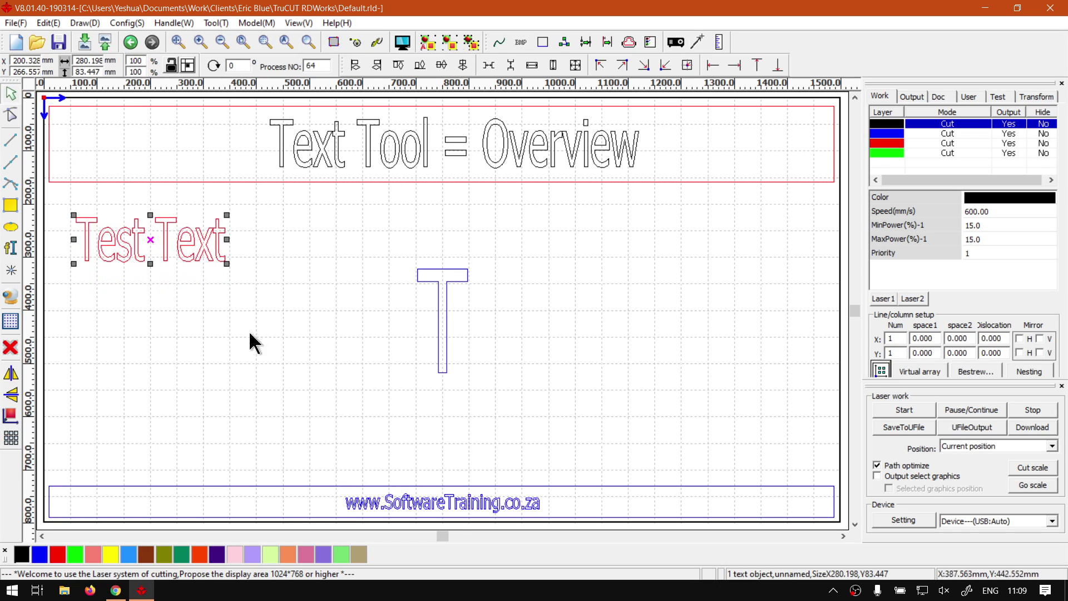
key(Up)
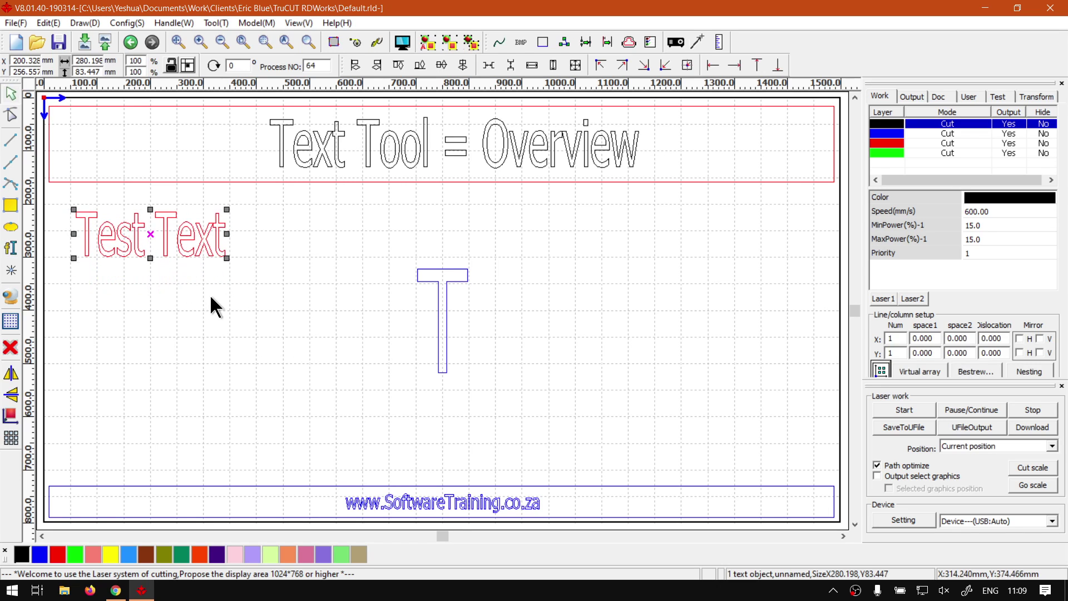
click(267, 319)
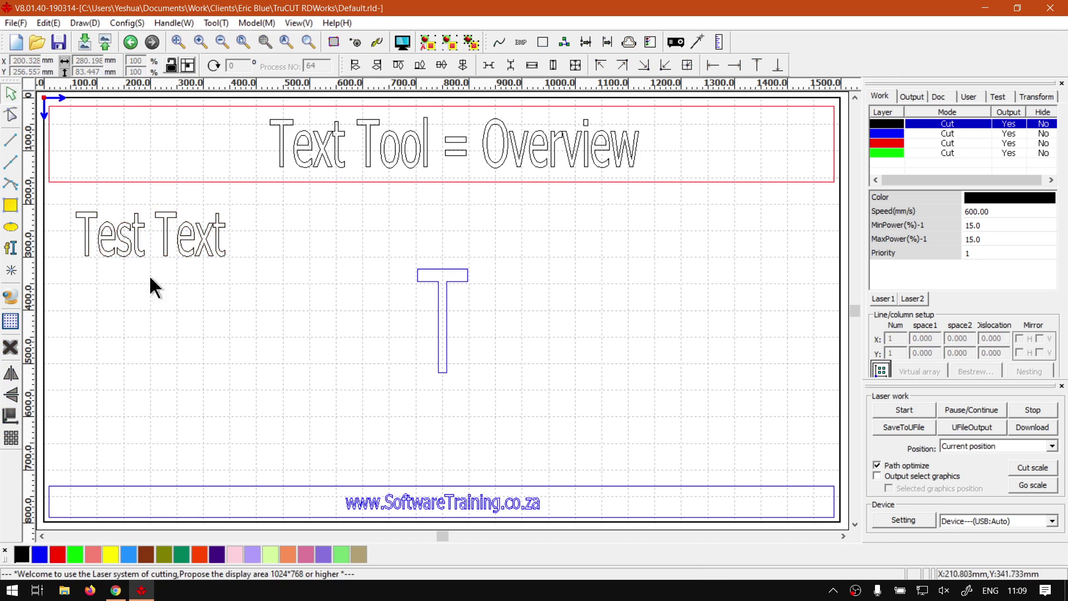
- Add a second text object reading 'Test Text2'
click(15, 249)
click(118, 251)
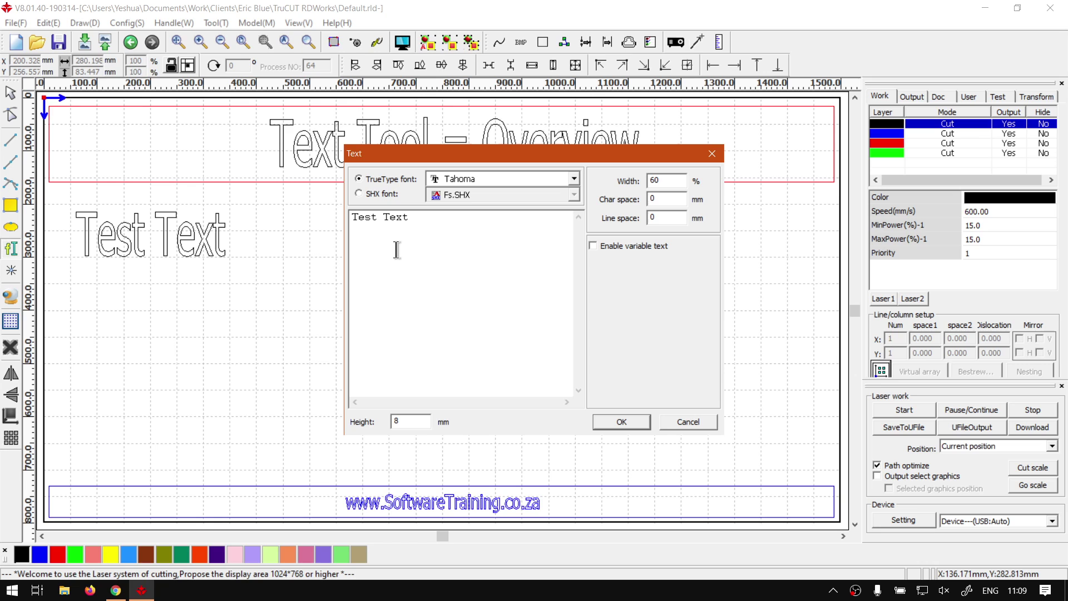
click(414, 219)
text(2)
click(622, 422)
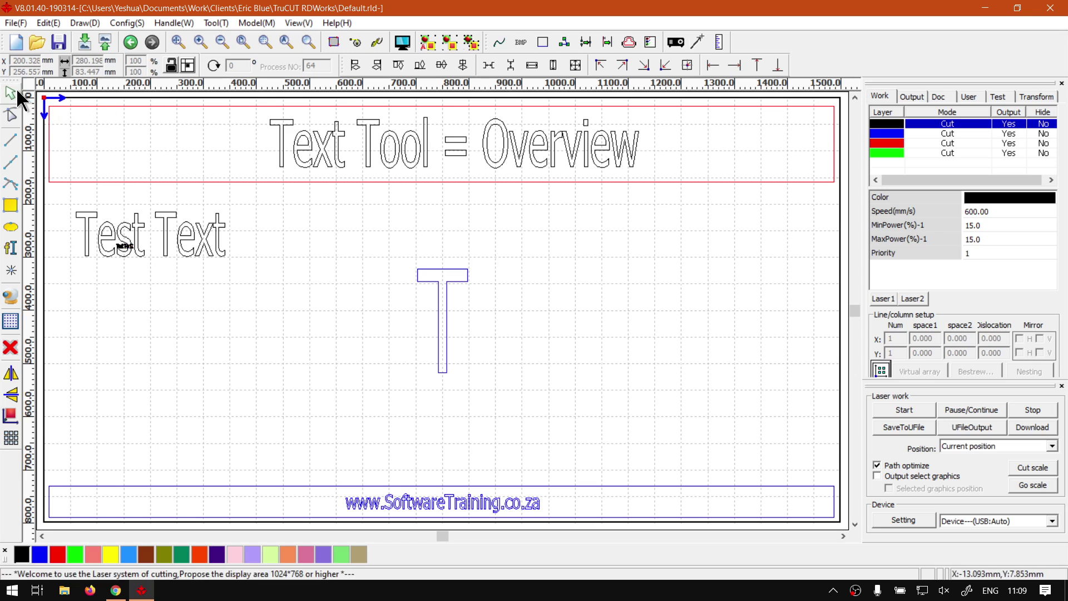
- Enlarge Test Text2 with its corner handle to match Test Text
click(124, 251)
click(125, 249)
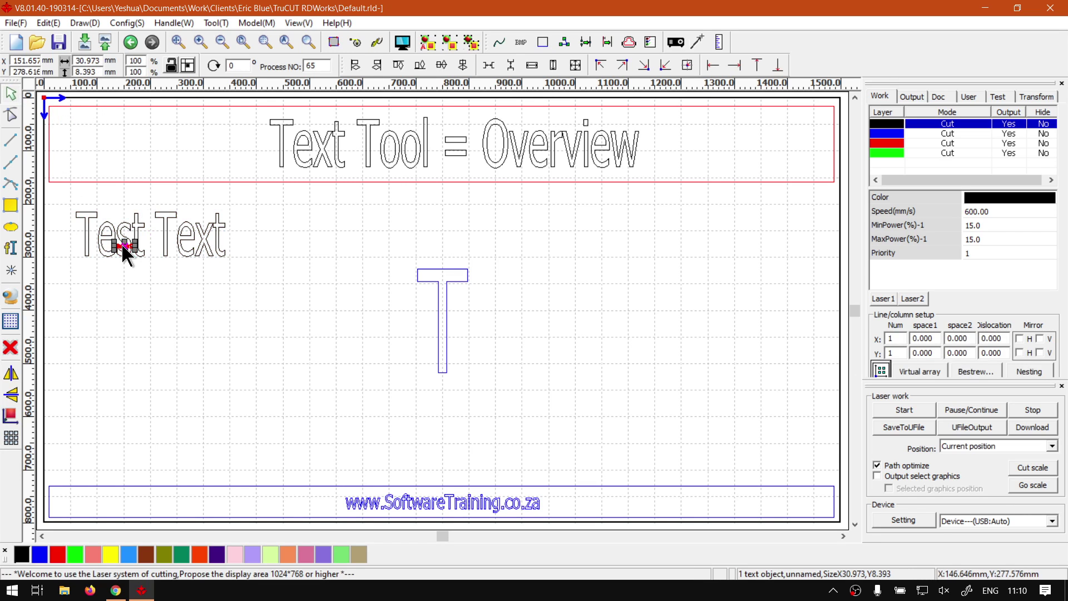
drag(263, 310, 205, 296)
- Place Test Text2 below, then reword the upper object from 'Test Text' to 'Test Text2'
click(223, 345)
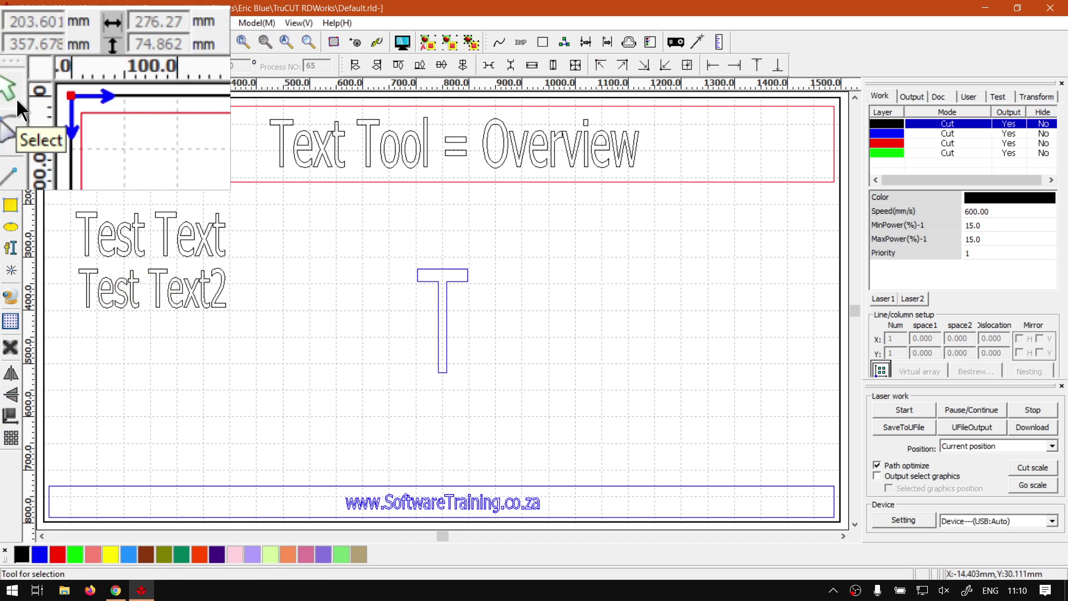
click(143, 246)
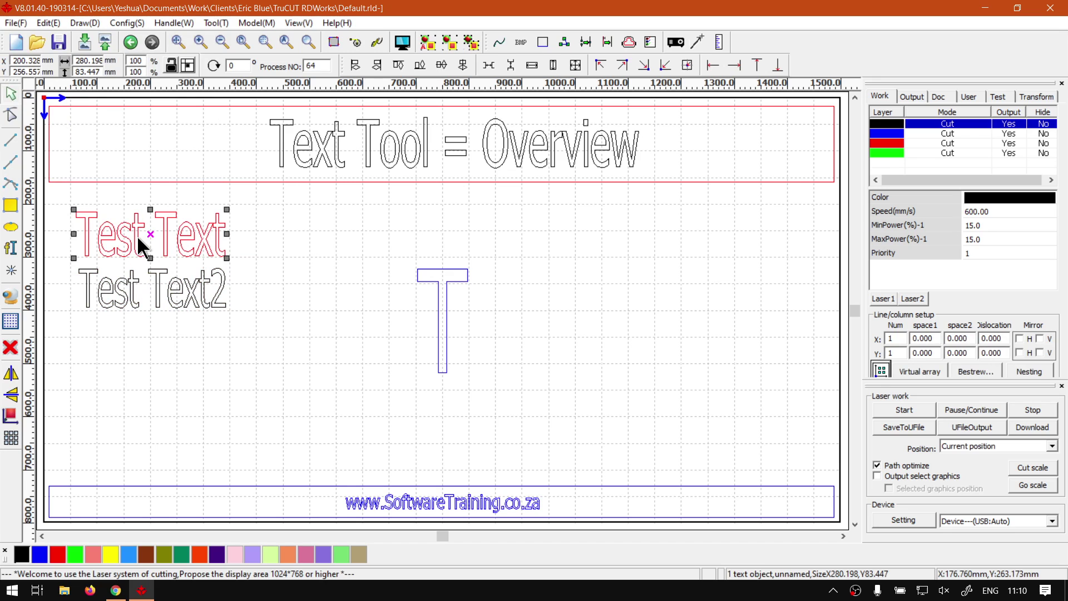
double_click(143, 247)
click(418, 217)
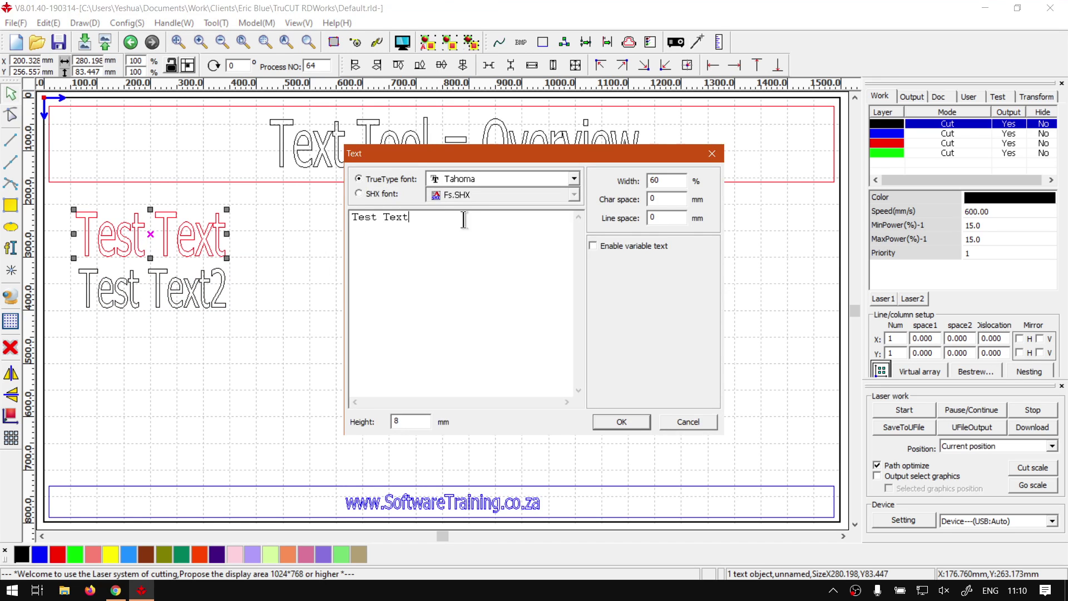
text(2)
click(646, 421)
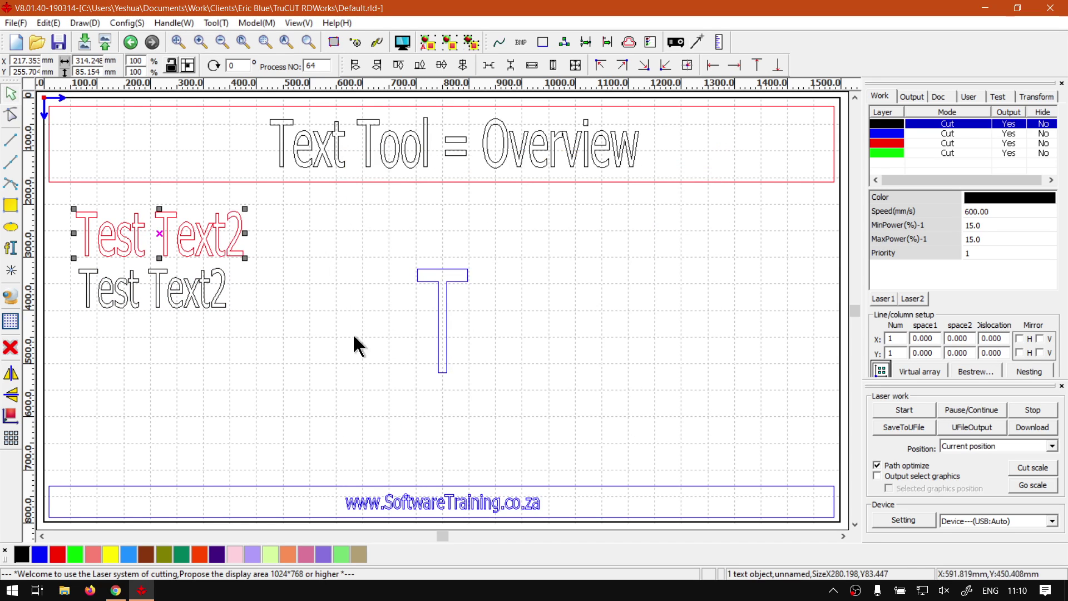
click(310, 296)
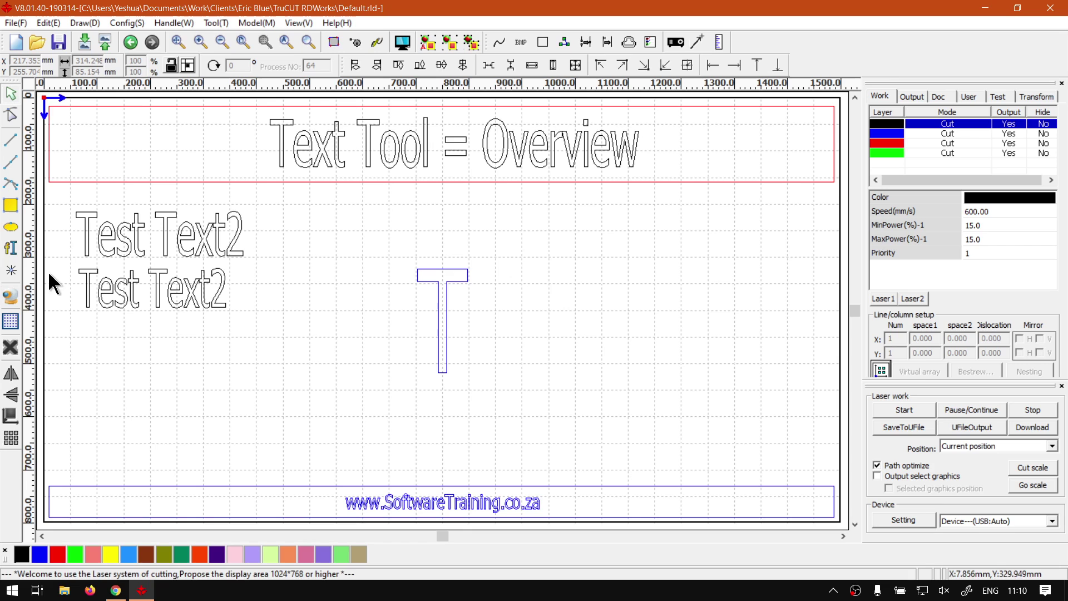
click(11, 248)
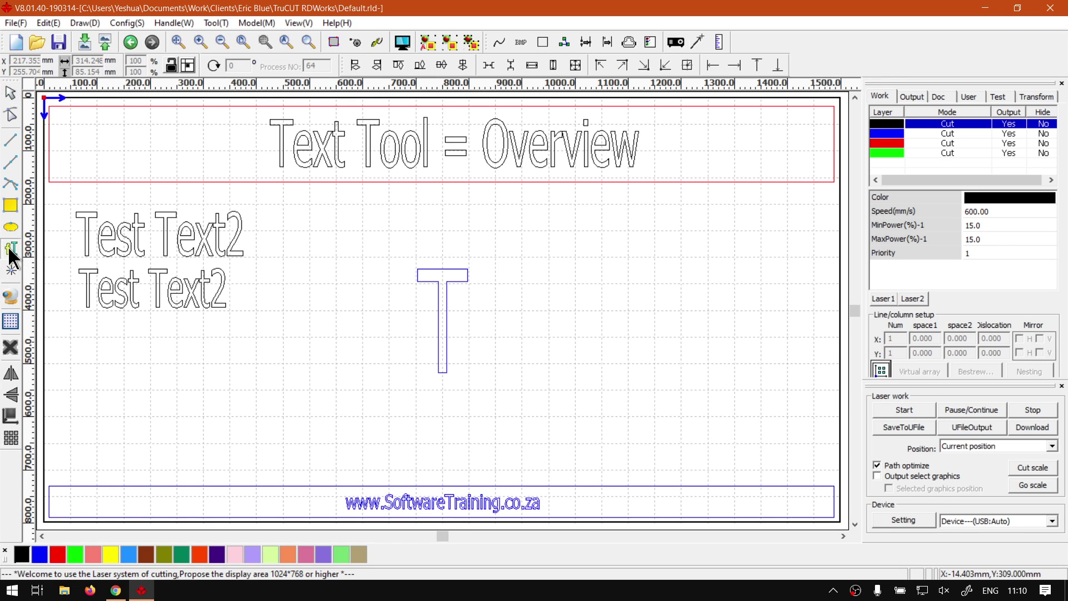
click(638, 285)
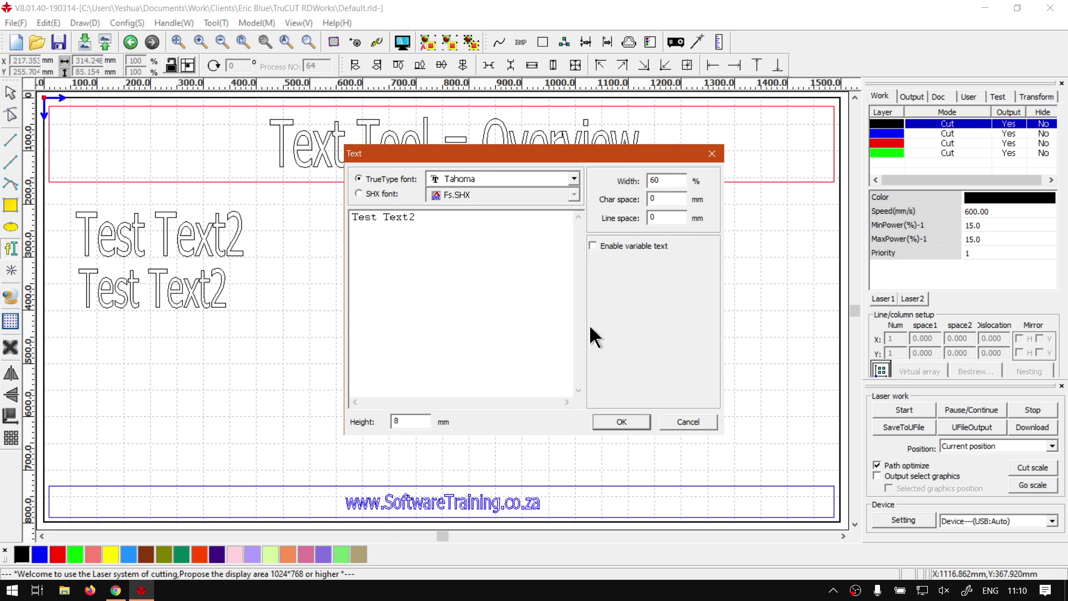
drag(475, 153, 652, 124)
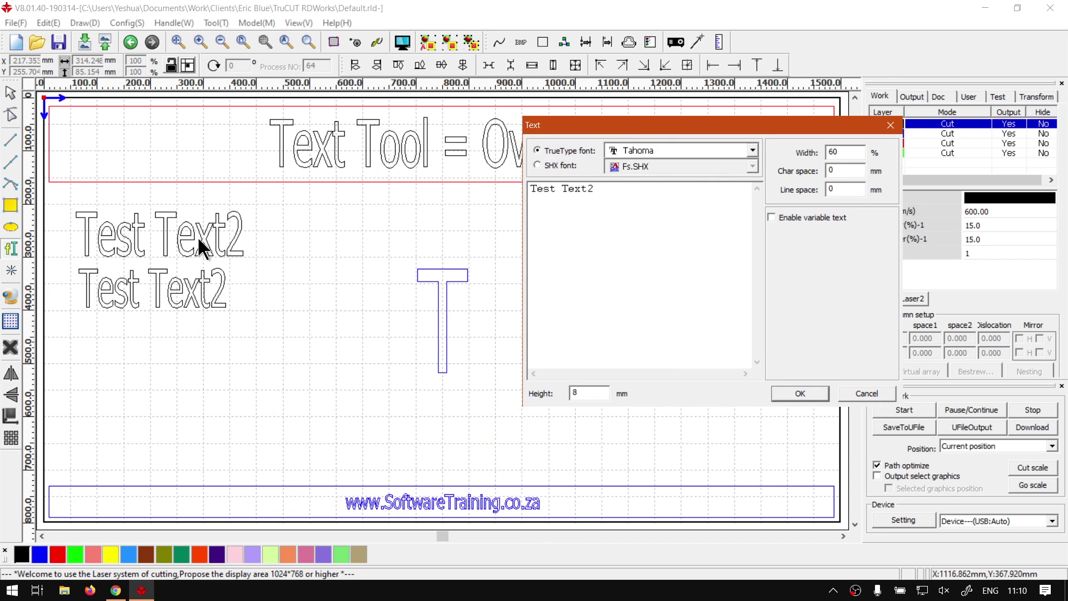
click(876, 393)
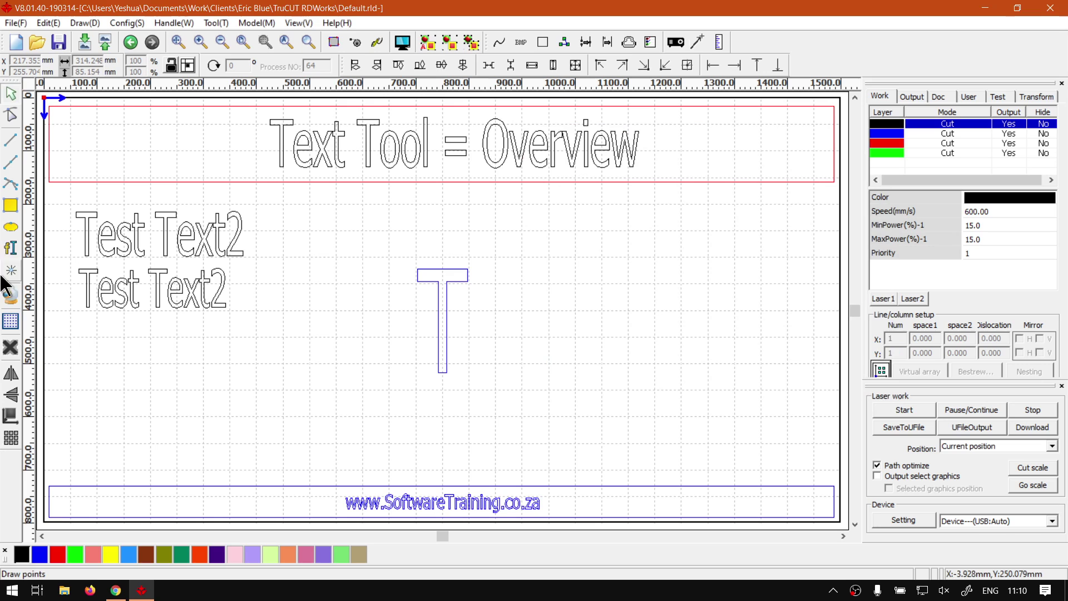
click(11, 247)
click(418, 143)
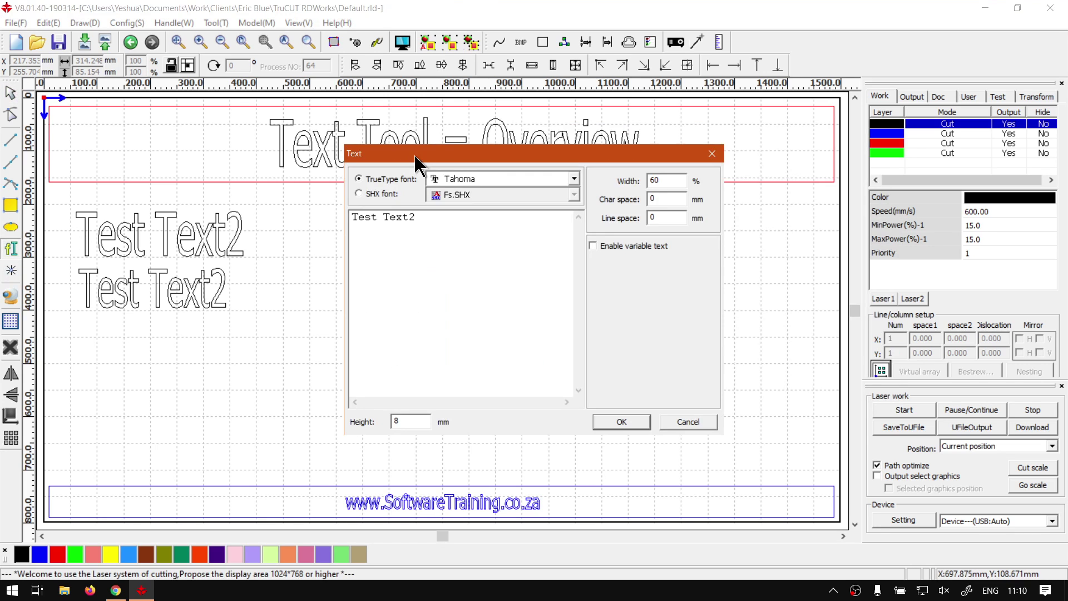
click(692, 420)
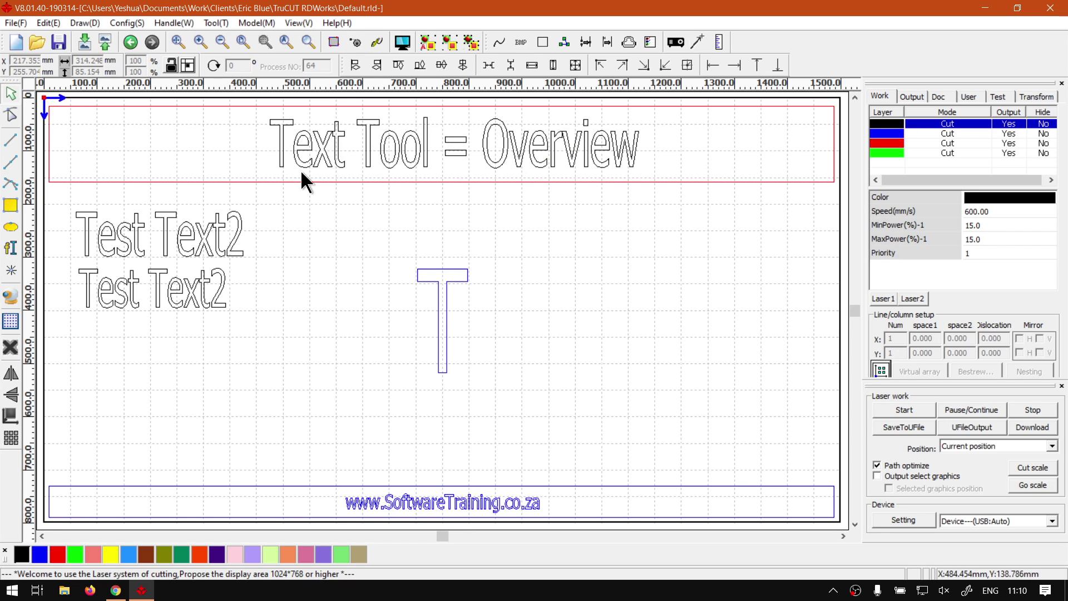
click(216, 302)
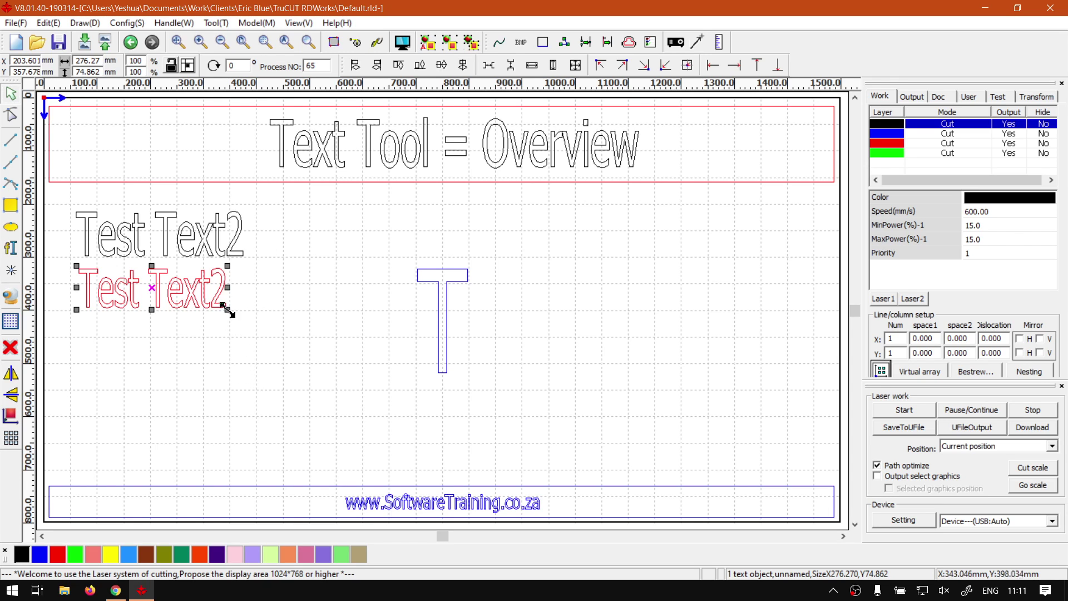
- Delete the lower Test Text2 copy and open the 'Text Tool = Overview' title's Text dialog
drag(231, 311, 248, 322)
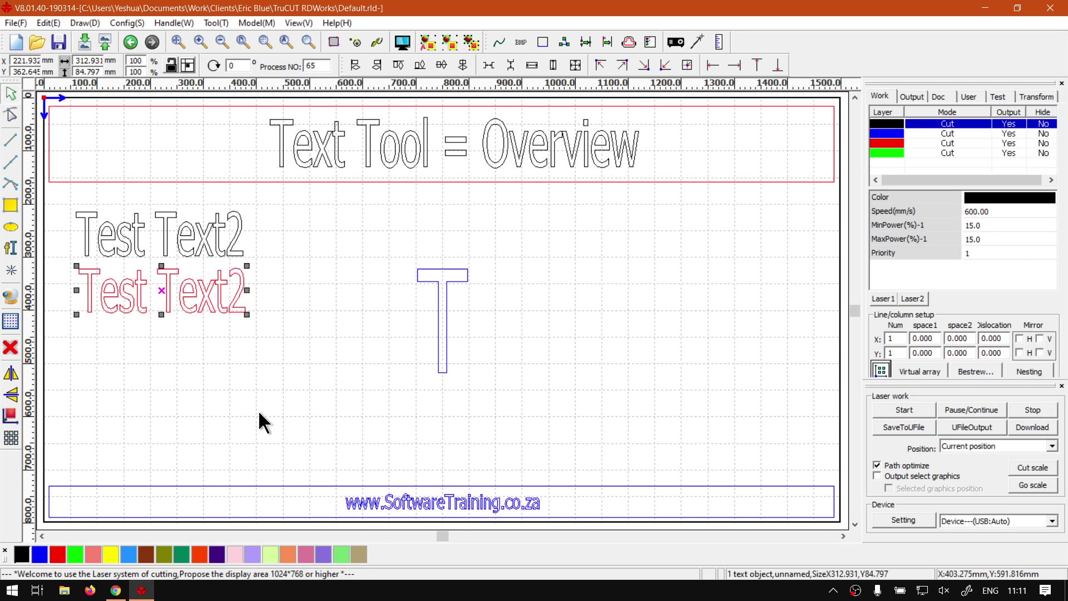
click(344, 356)
click(222, 293)
key(Delete)
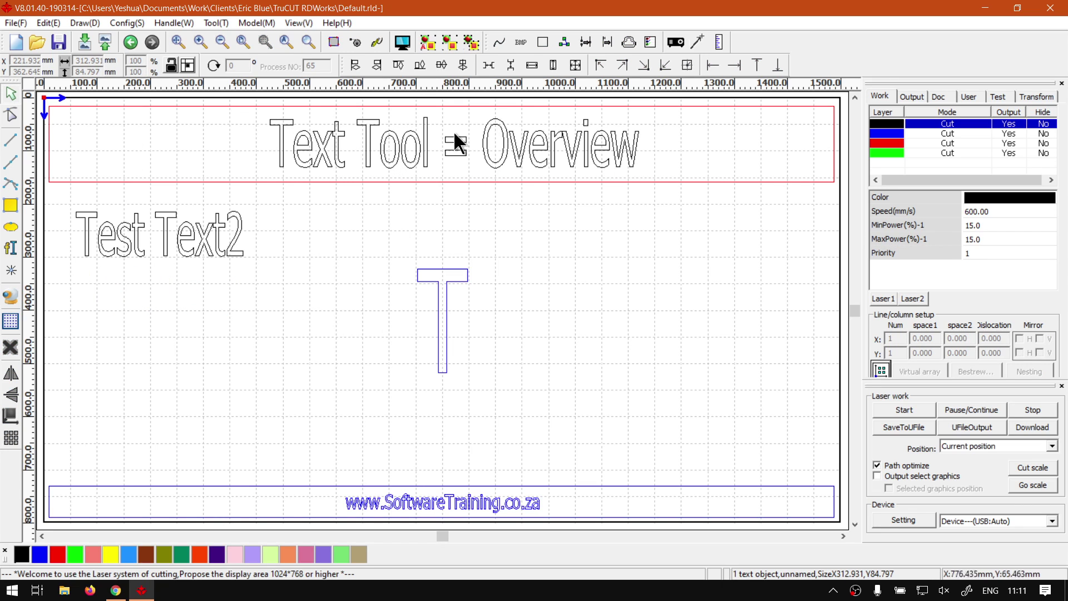
click(423, 139)
double_click(424, 139)
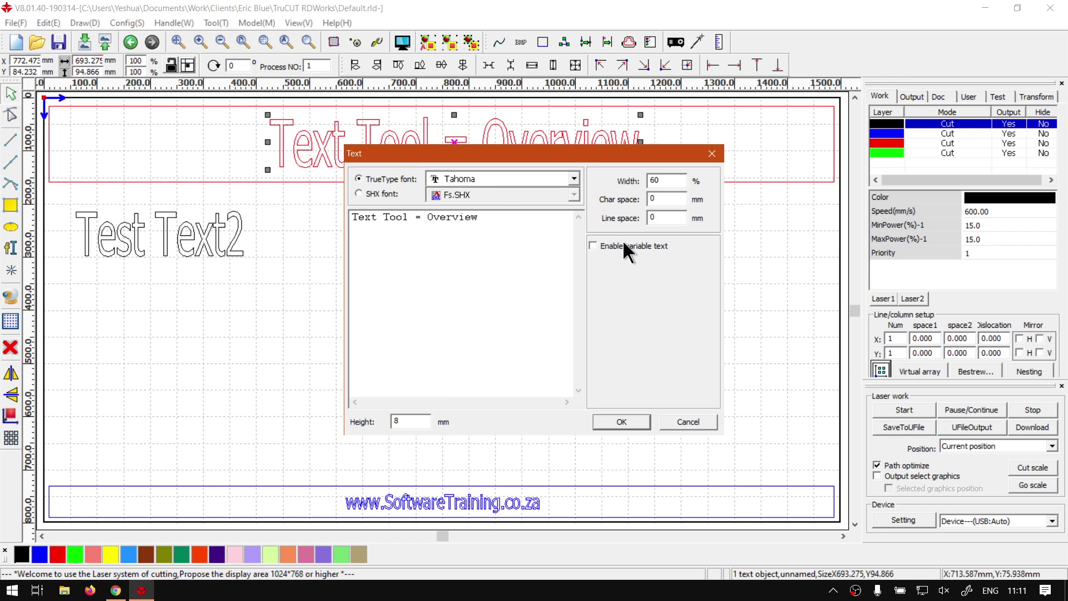
- Close the title and Test Text2 Text dialogs unchanged, then switch to softwaretraining.co.za in Chrome
click(677, 426)
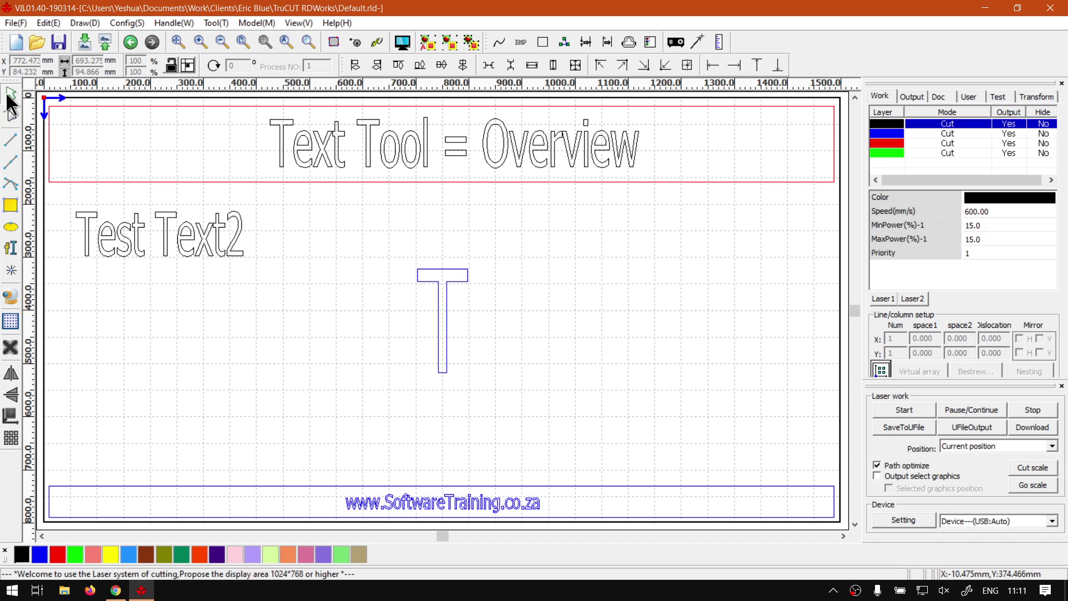
double_click(166, 236)
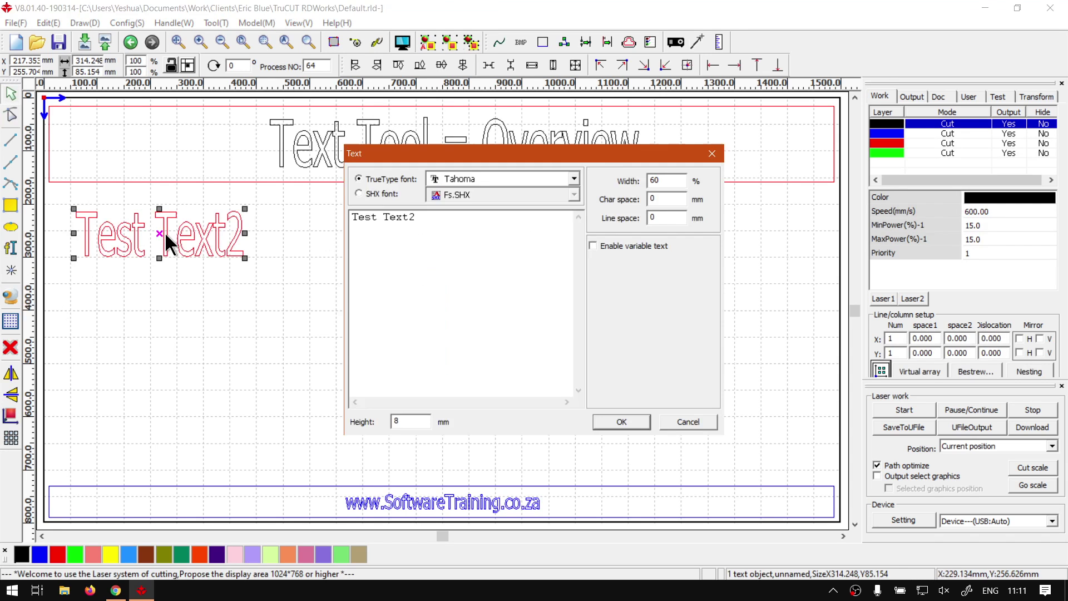
click(690, 422)
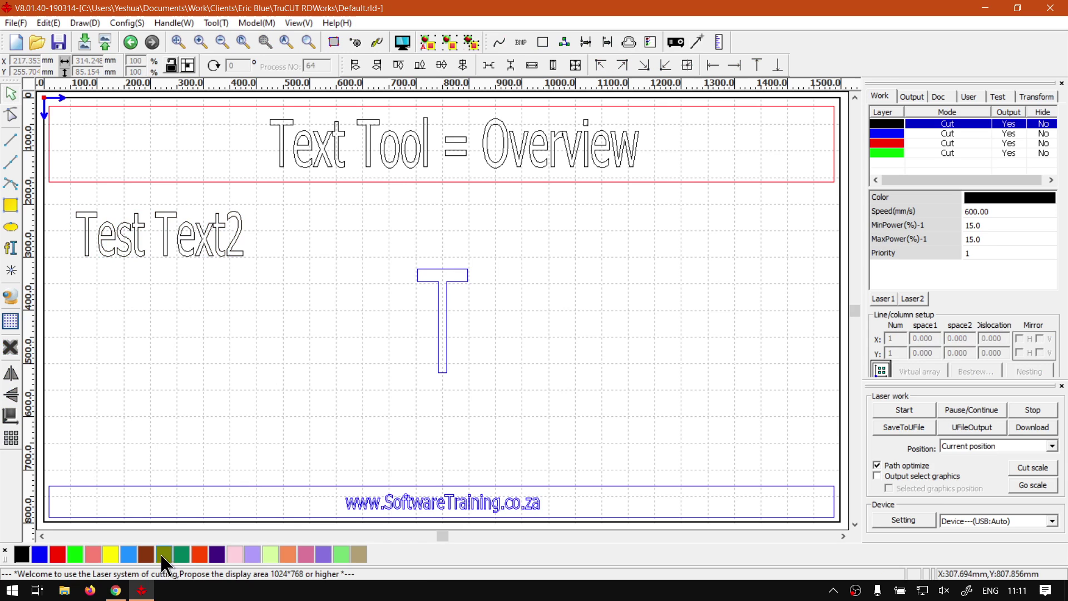
click(115, 589)
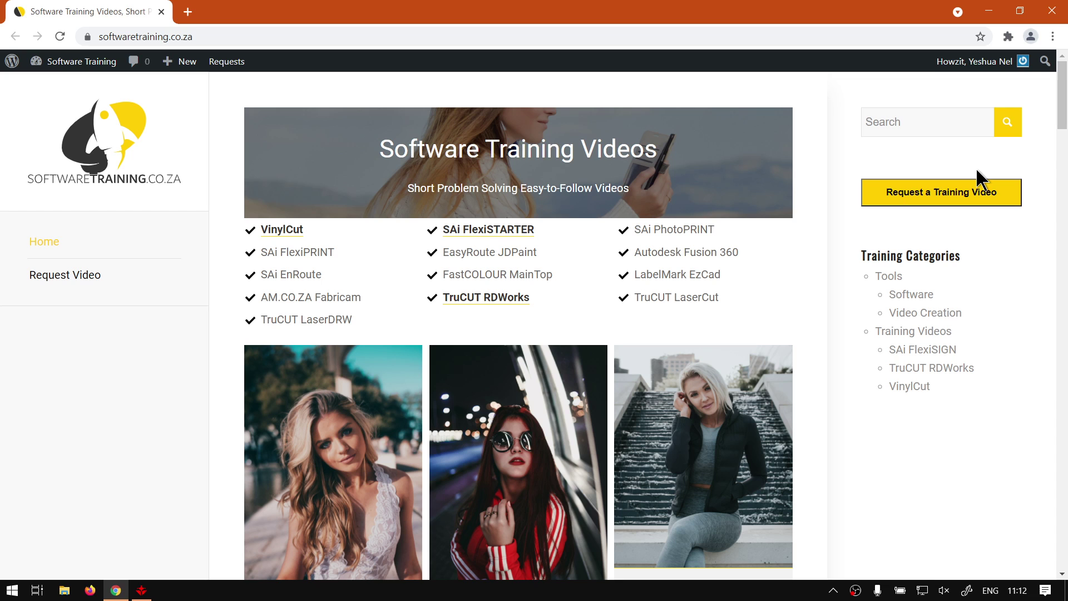
scroll(427, 445, down, 1)
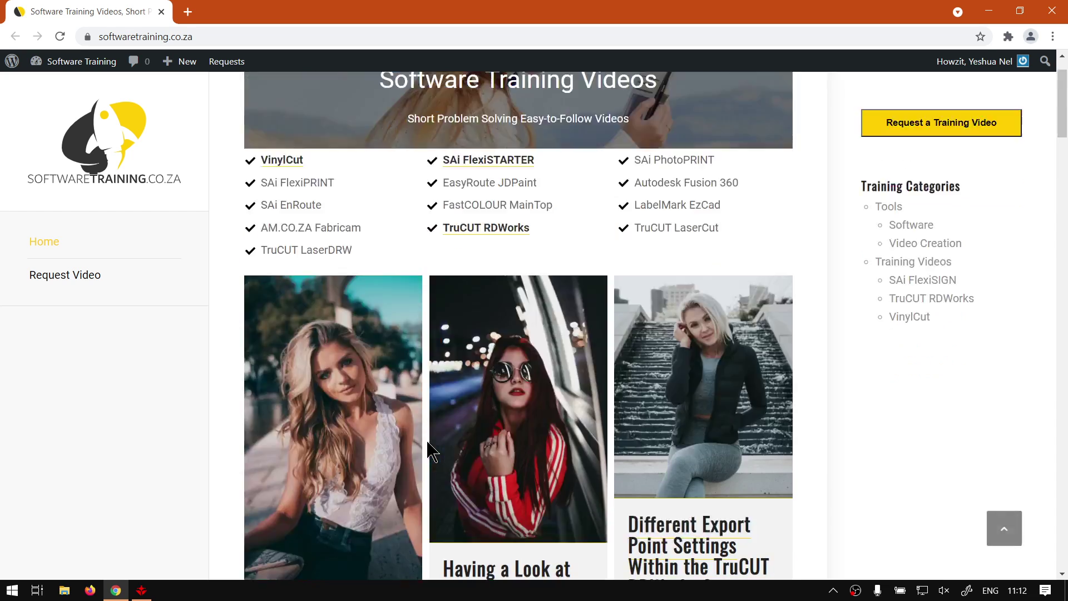
scroll(427, 446, up, 1)
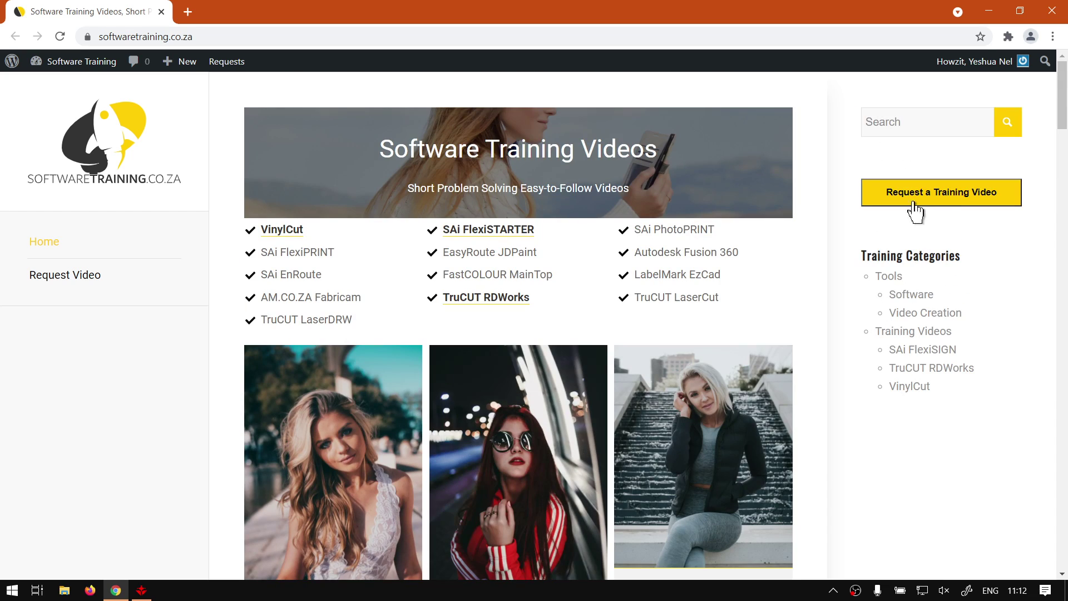